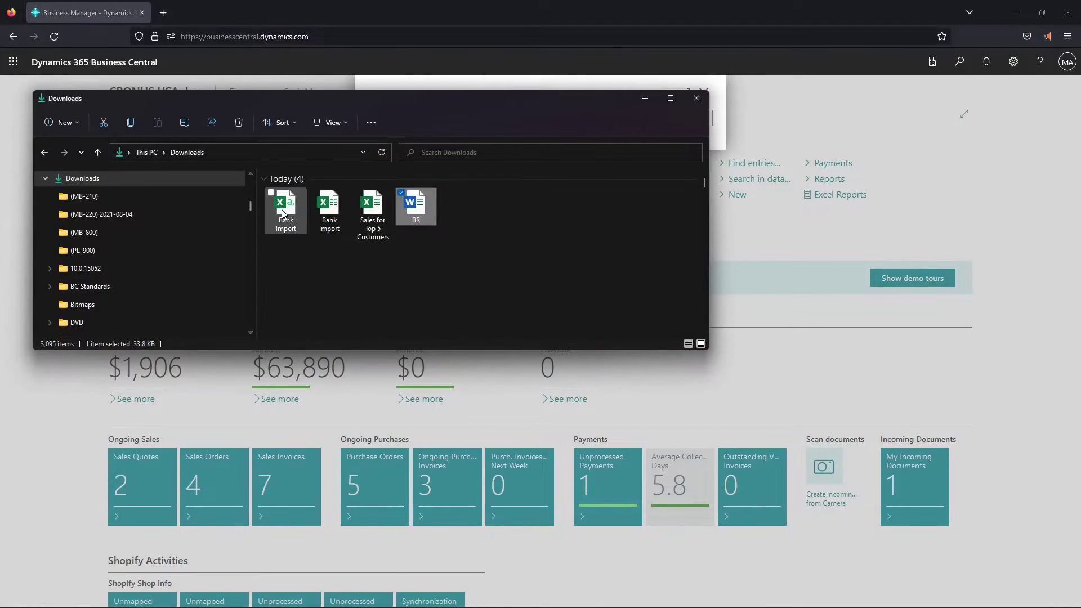
# - Review the nine Bank Import transactions in Excel, then return to Business Central's page search
pyautogui.click(286, 211)
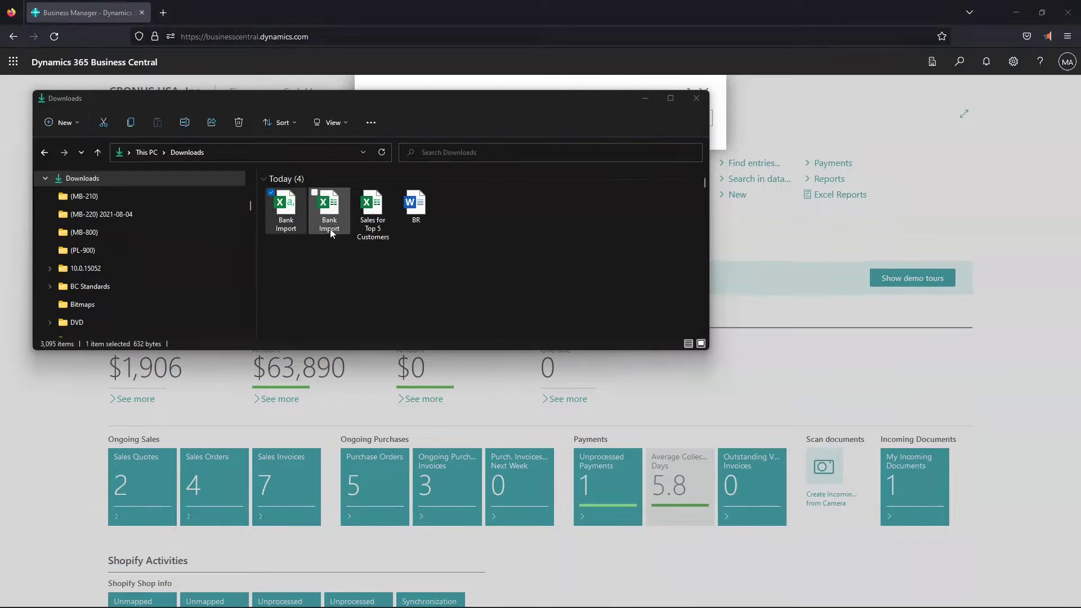
pyautogui.doubleClick(287, 223)
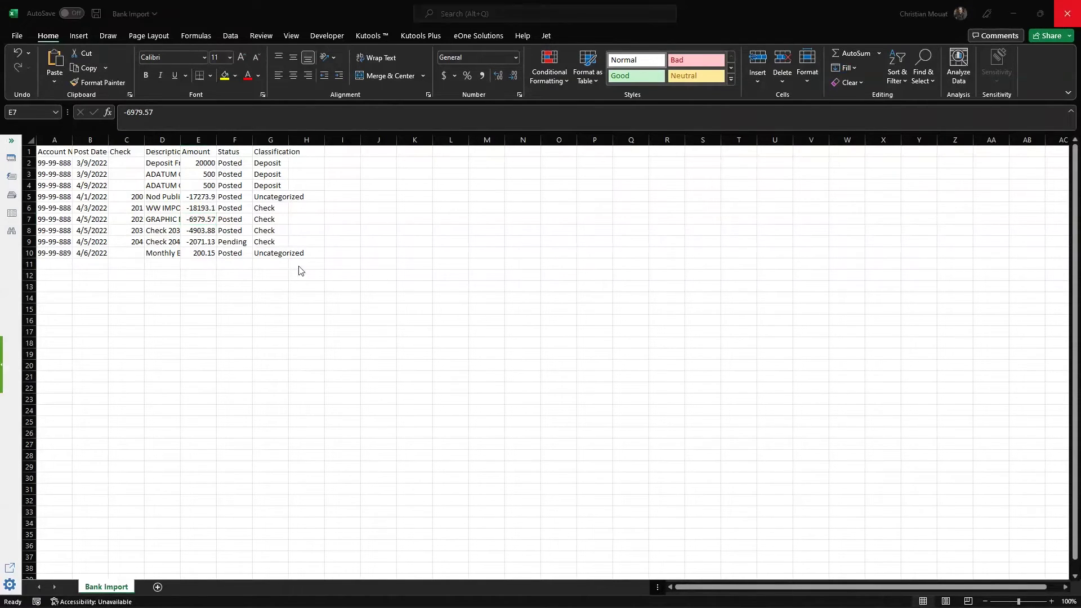
pyautogui.hotkey('alt', 'Tab')
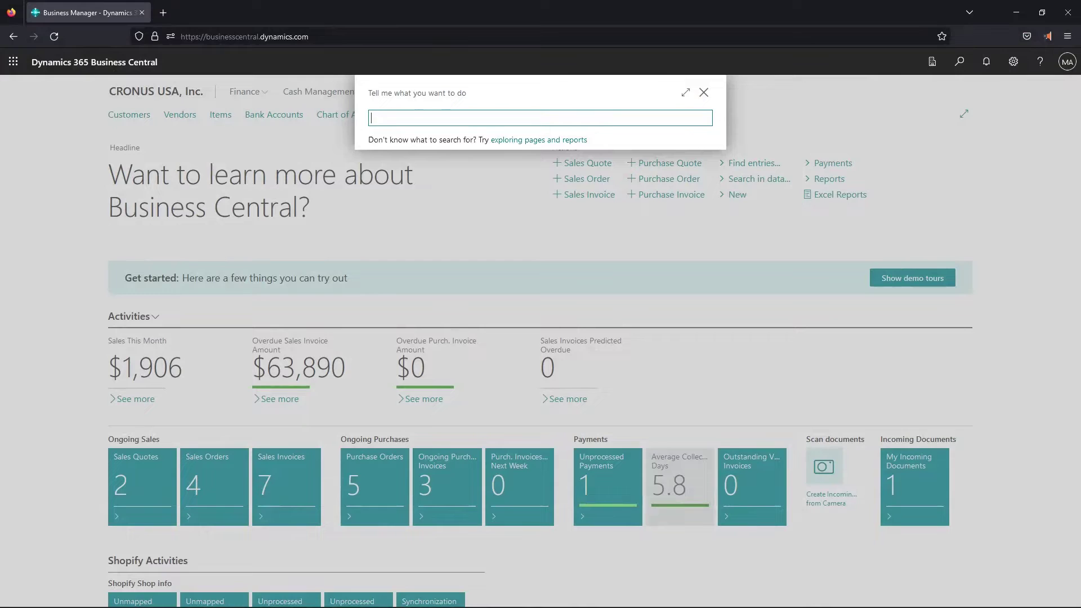
# - Create reconciliation statement 27 for the CHECKING bank account from Bank Account Reconciliations
pyautogui.write('bank account rec')
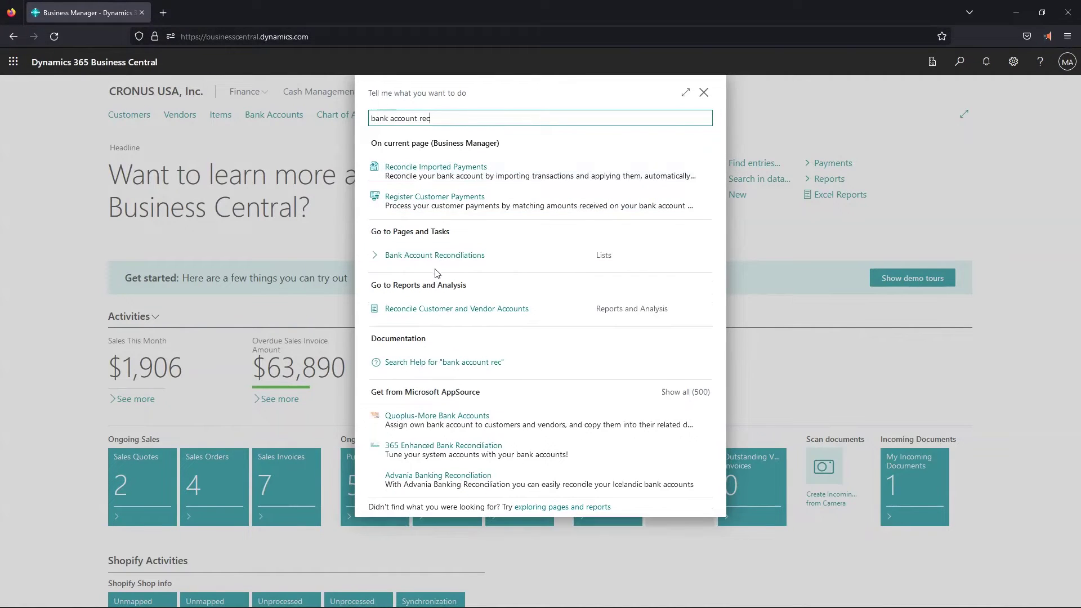
pyautogui.click(432, 256)
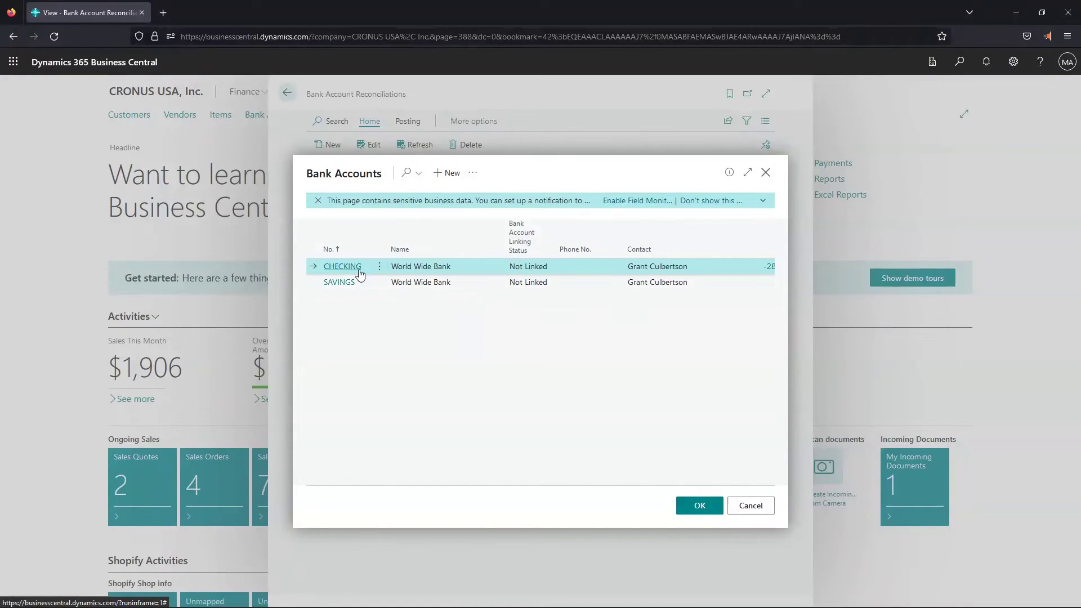
pyautogui.click(700, 506)
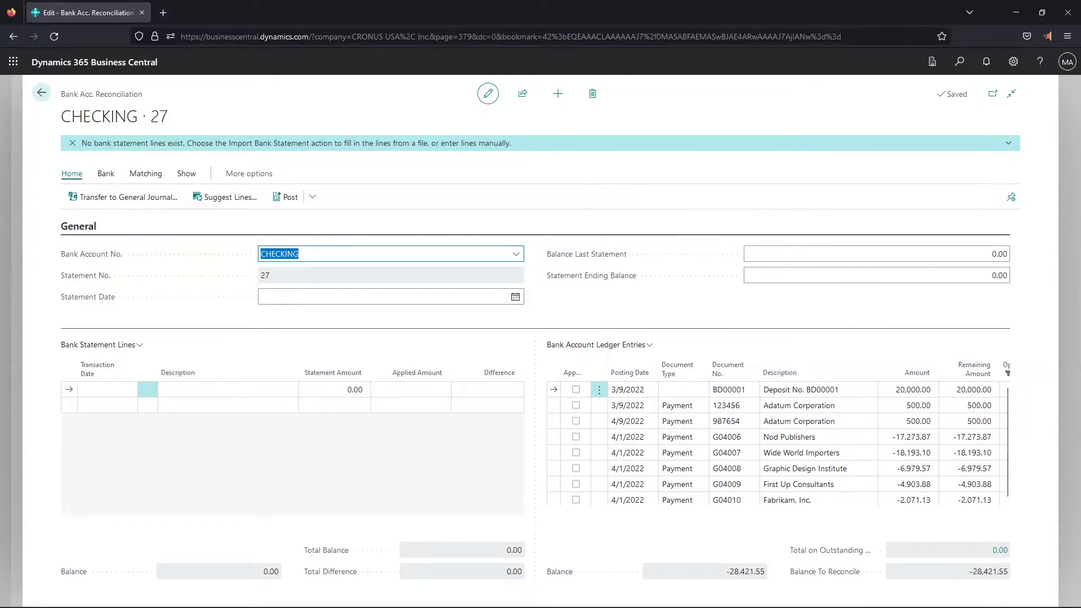
# - Import the Bank Import file from Downloads as the bank statement for statement 27
pyautogui.click(106, 174)
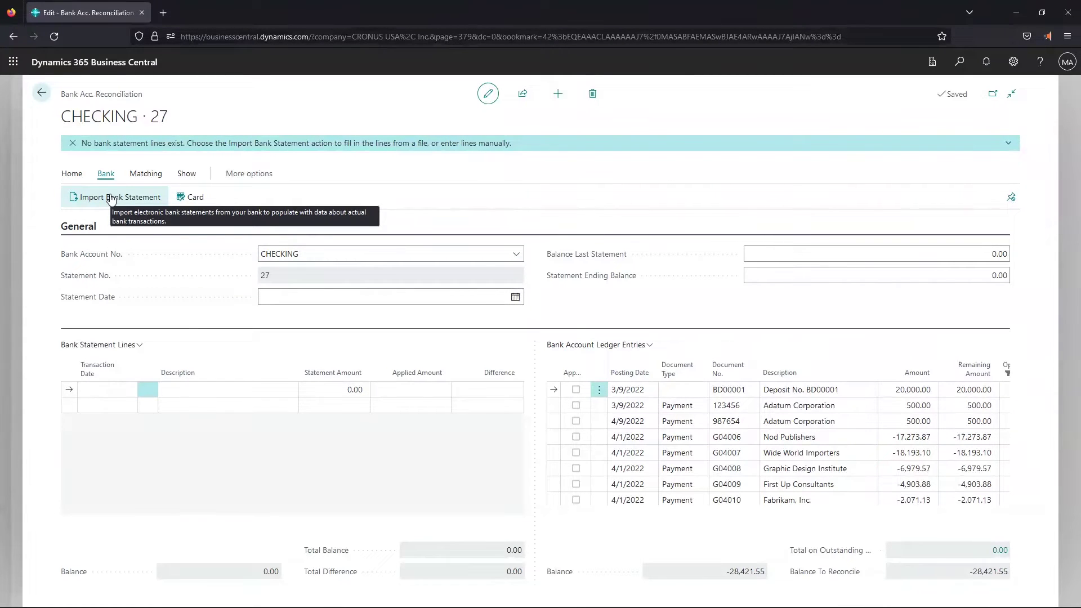
pyautogui.click(111, 198)
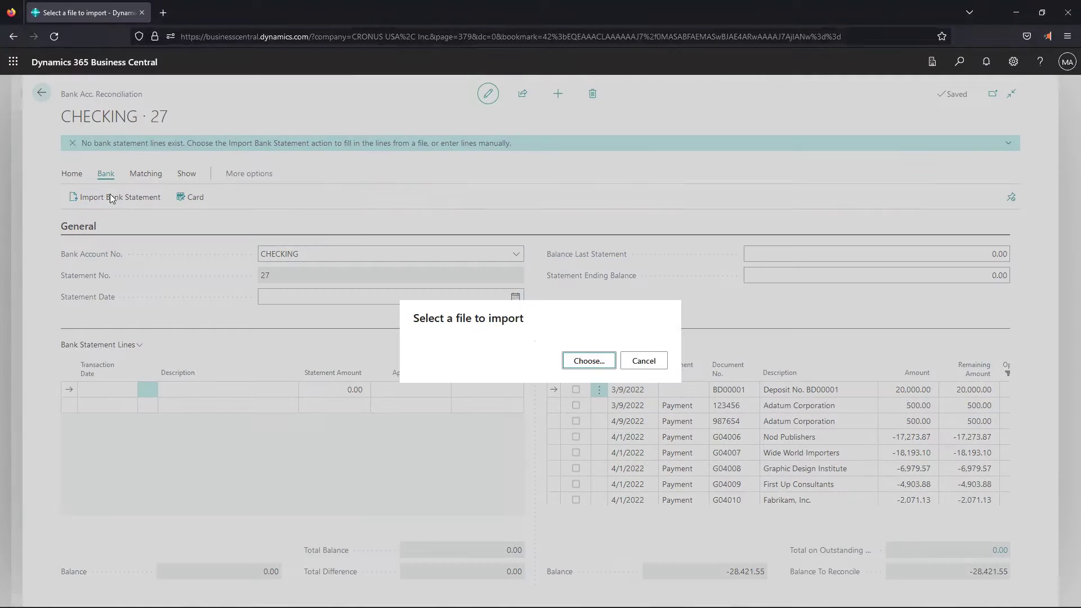
pyautogui.click(586, 361)
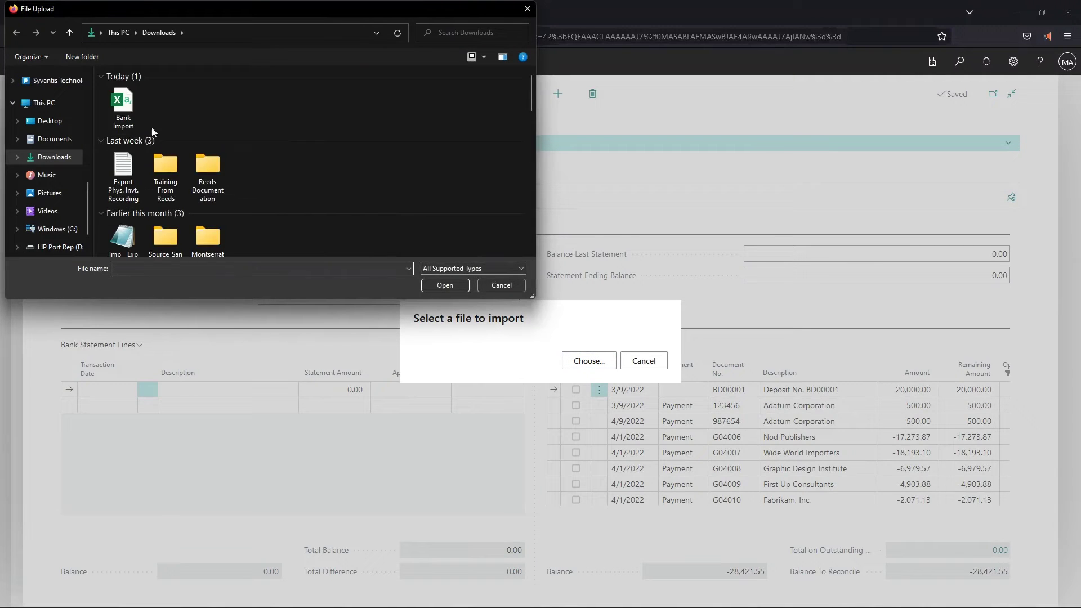
pyautogui.doubleClick(127, 107)
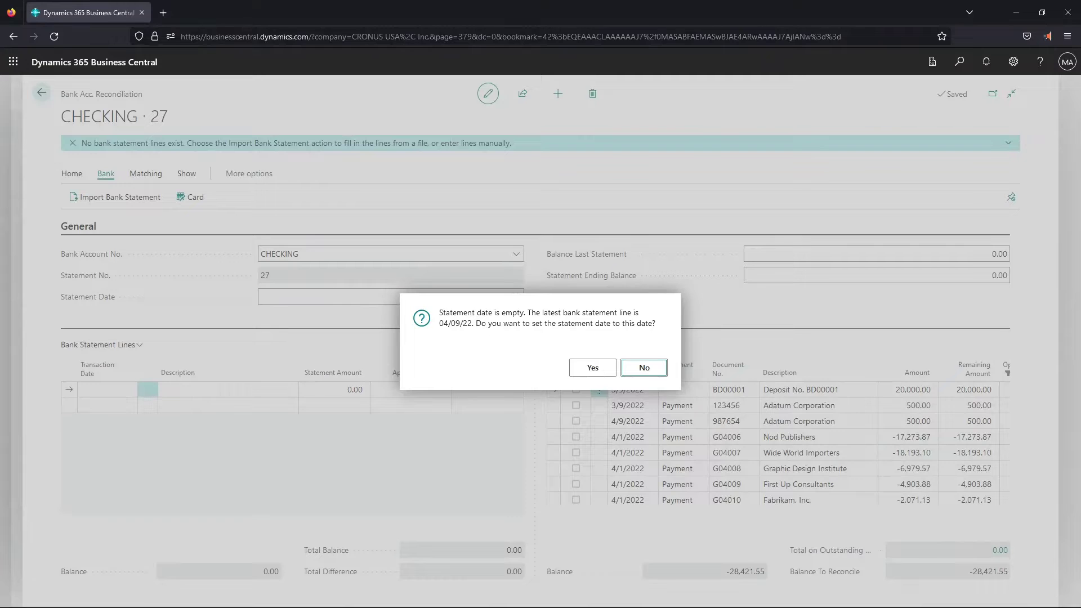
# - Accept the 4/9/2022 statement date and set the Statement Ending Balance to -28,221.40
pyautogui.click(598, 369)
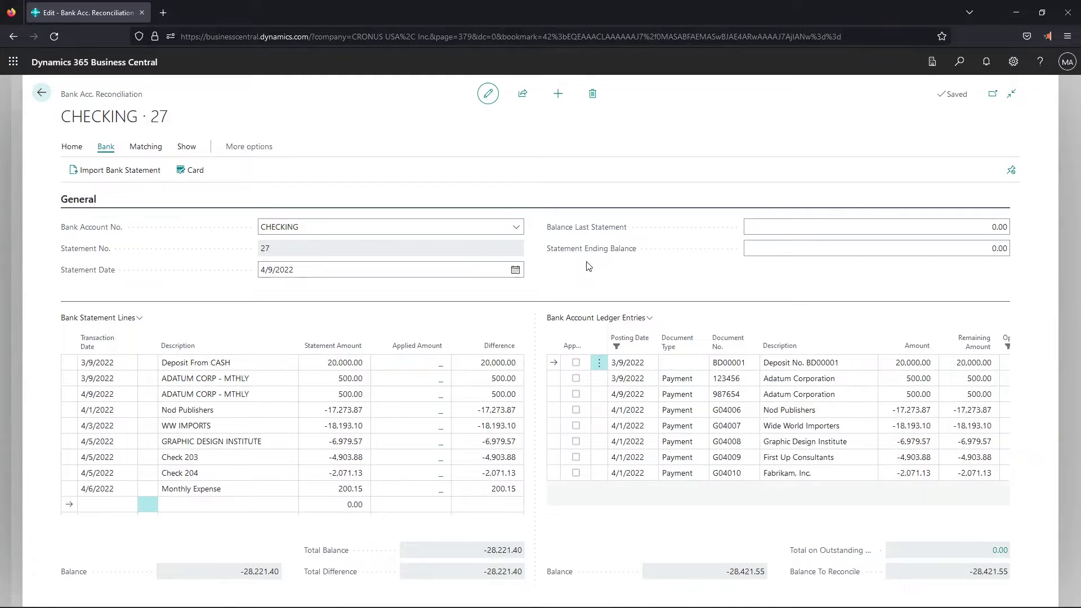
pyautogui.click(783, 250)
pyautogui.write('-28')
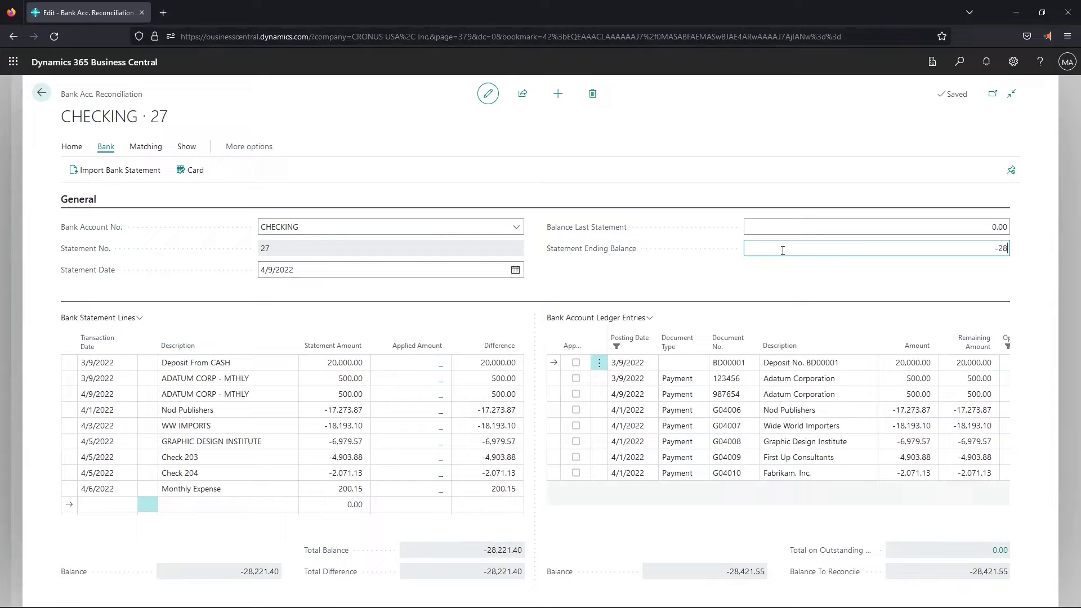
pyautogui.write(',221.40')
pyautogui.press('Tab')
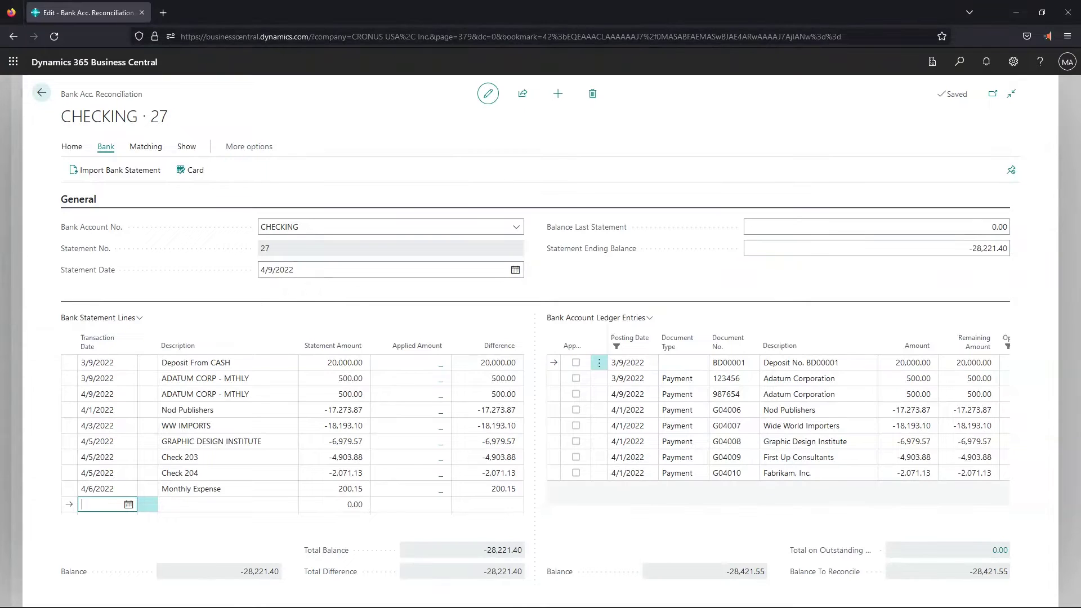
pyautogui.scroll(-1, 355, 366)
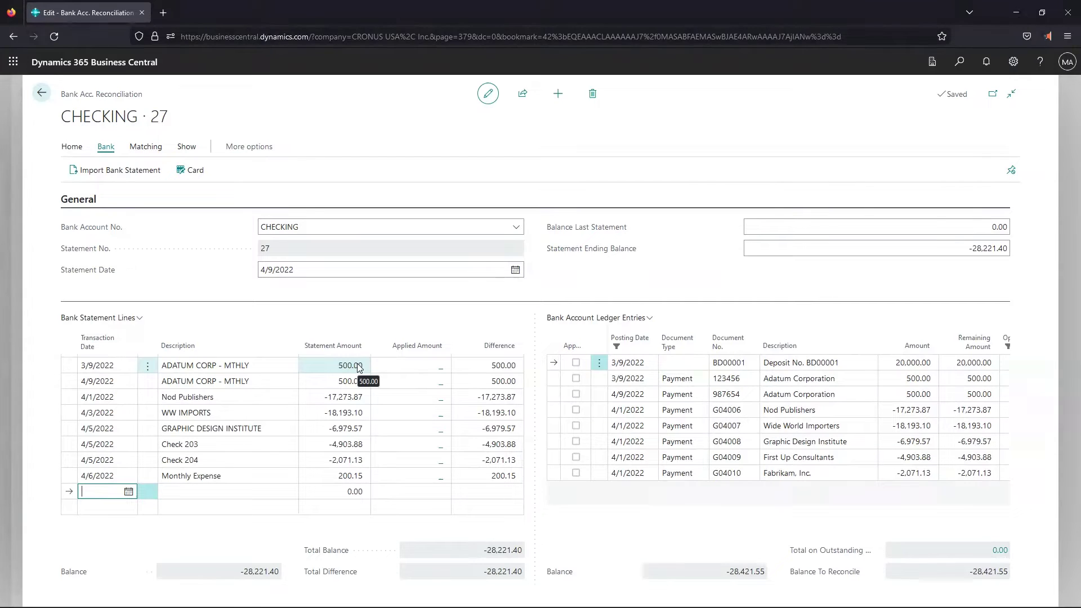
# - Match the statement lines automatically using a 10-day transaction date tolerance
pyautogui.click(146, 147)
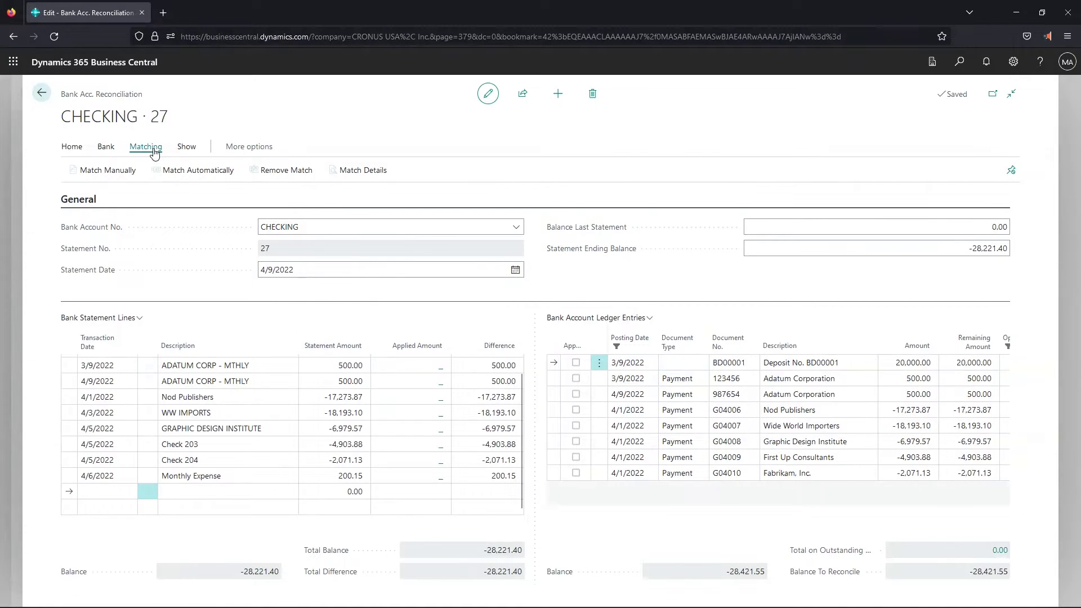
pyautogui.click(182, 171)
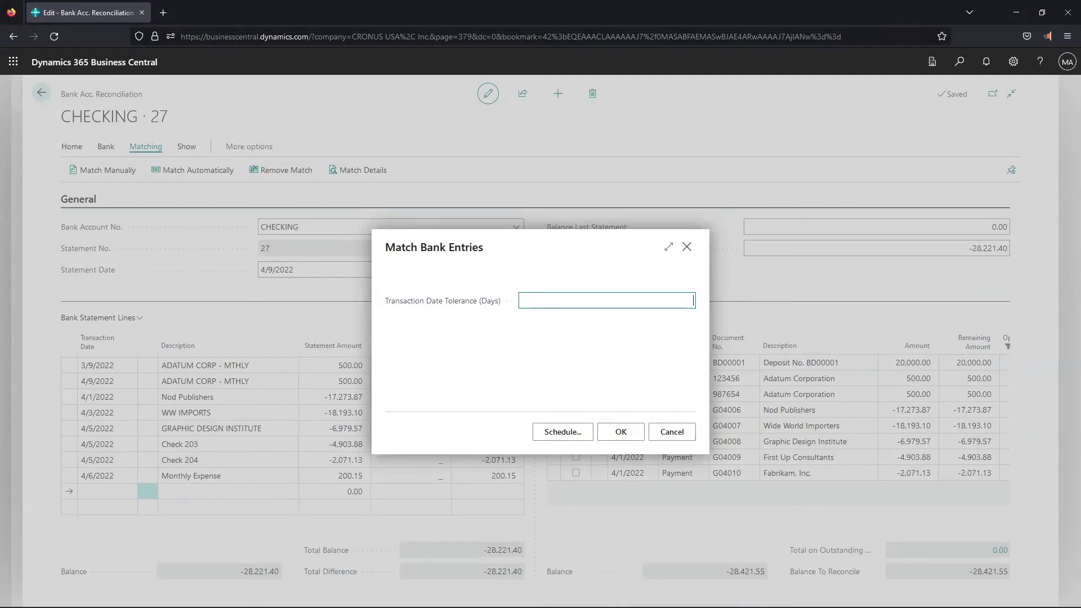
pyautogui.write('10')
pyautogui.click(630, 427)
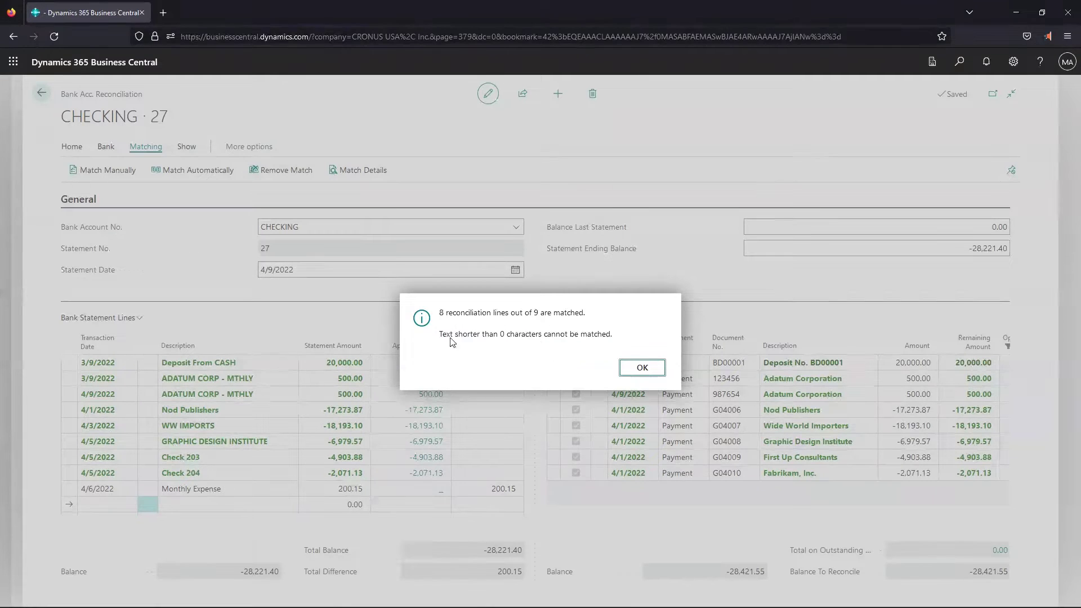
# - Dismiss the match summary and select the Nod Publishers statement line and its ledger entry
pyautogui.click(650, 367)
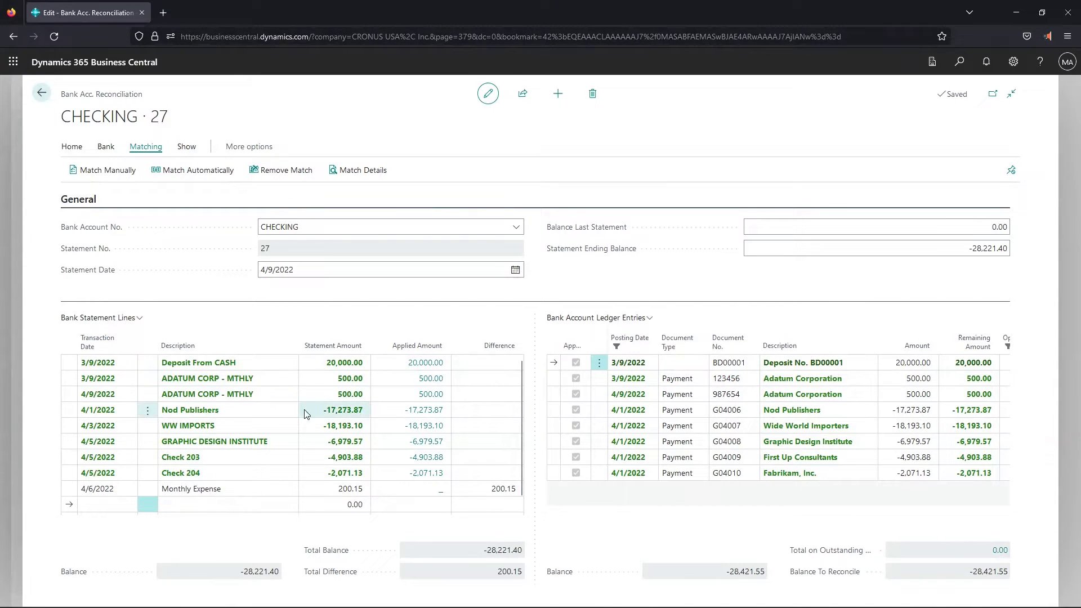
pyautogui.click(178, 411)
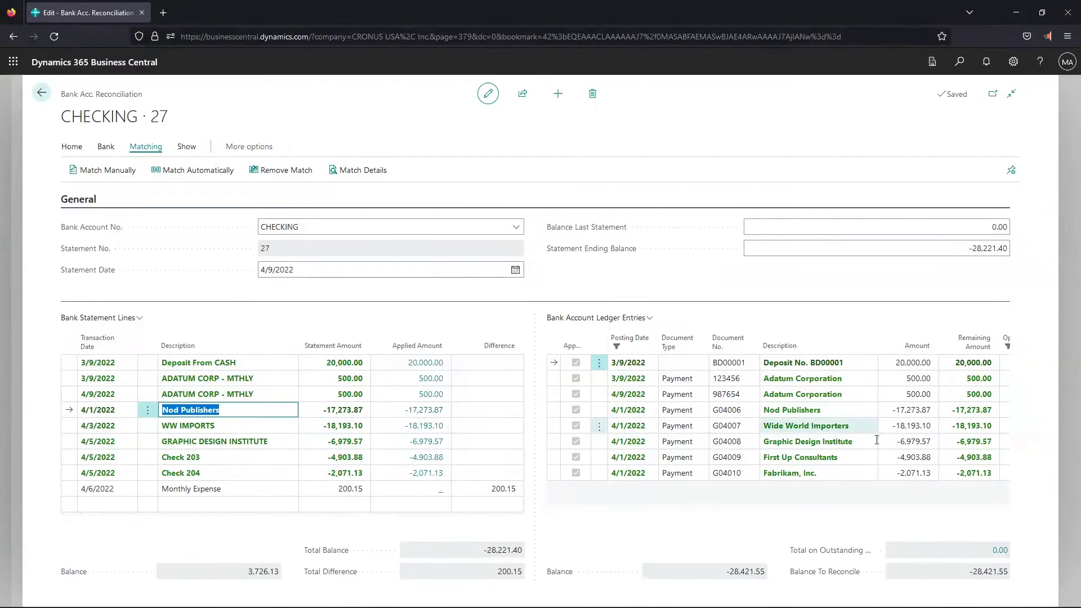
pyautogui.click(918, 413)
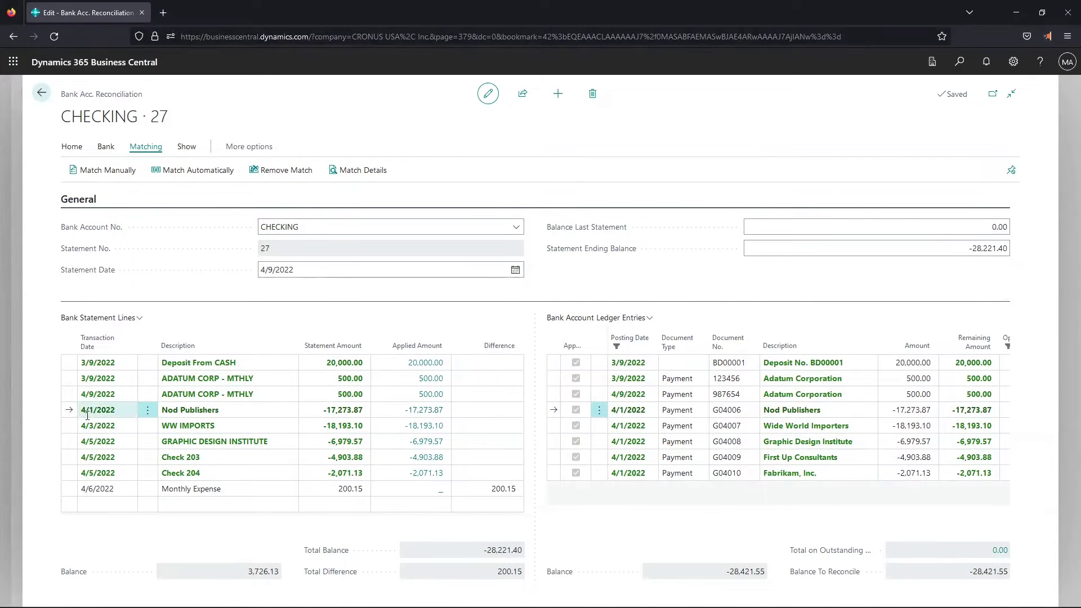
# - Remove the Nod Publishers match and re-match it manually to its ledger entry
pyautogui.click(268, 173)
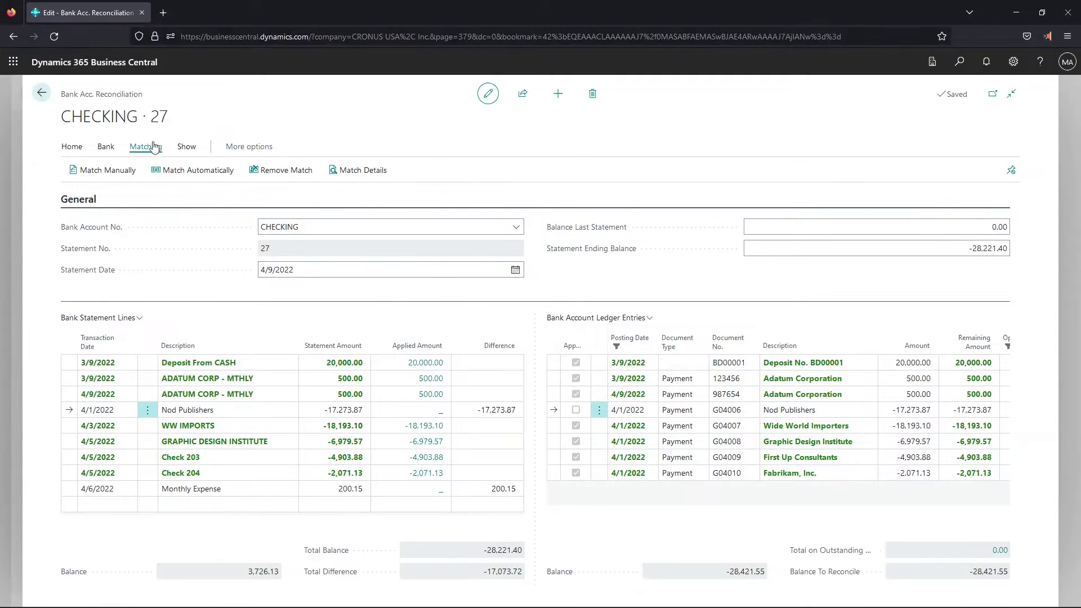
pyautogui.click(119, 170)
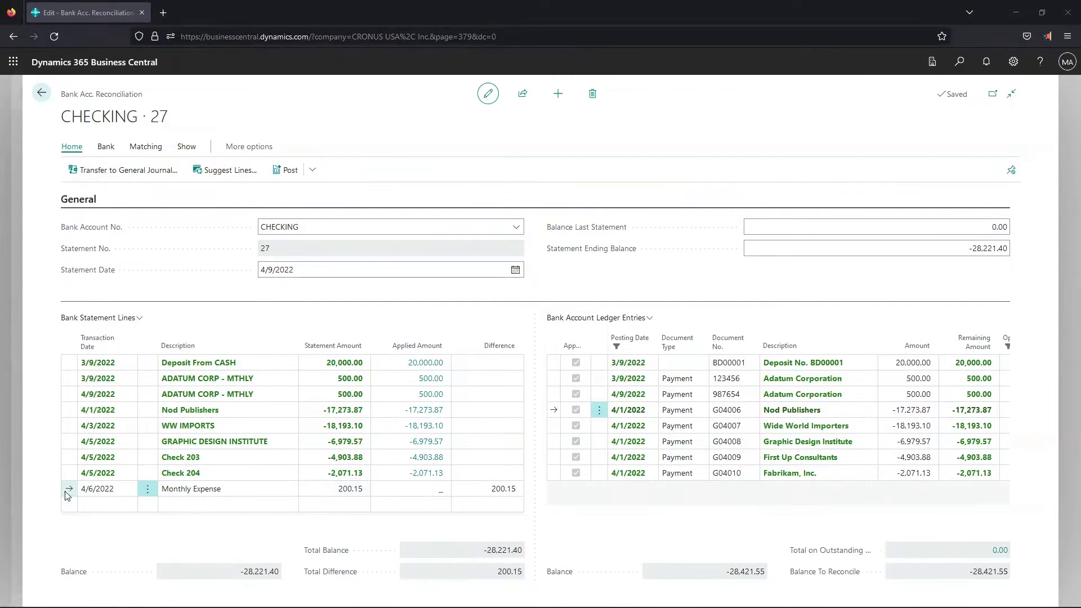
# - Transfer the unmatched Monthly Expense line to the GENERAL template's BANK journal batch
pyautogui.click(109, 178)
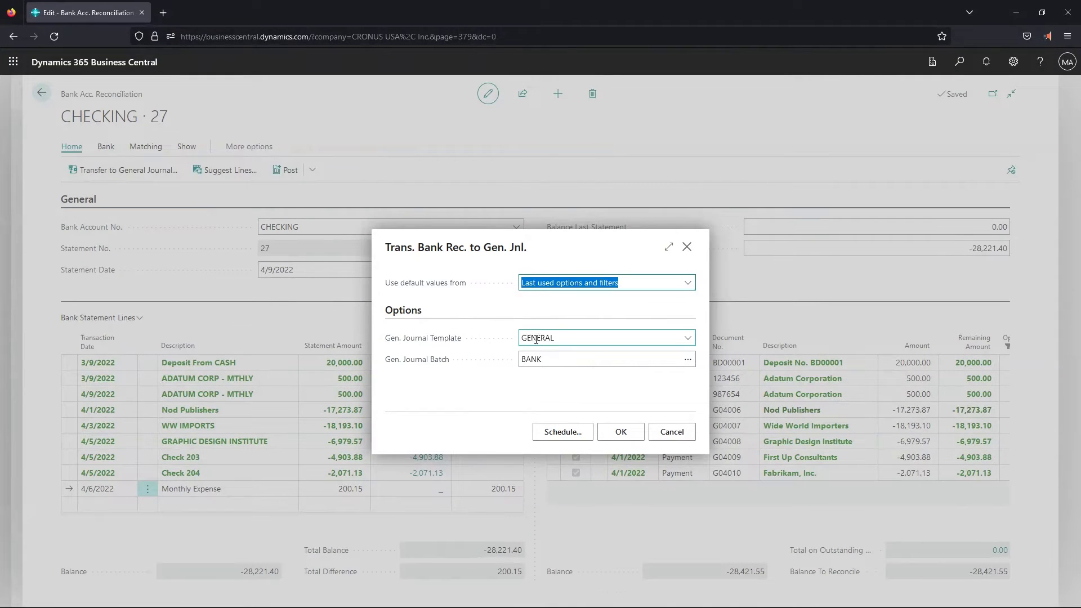
pyautogui.click(620, 434)
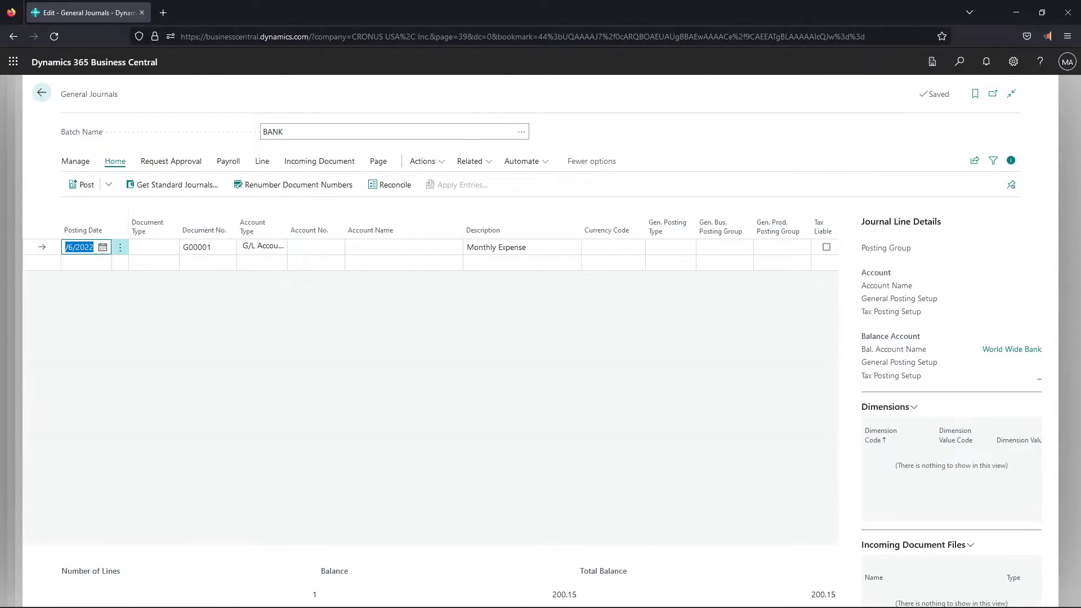
# - Charge the Monthly Expense journal line to account 61500 Miscellaneous Expense, balanced against CHECKING
pyautogui.click(308, 249)
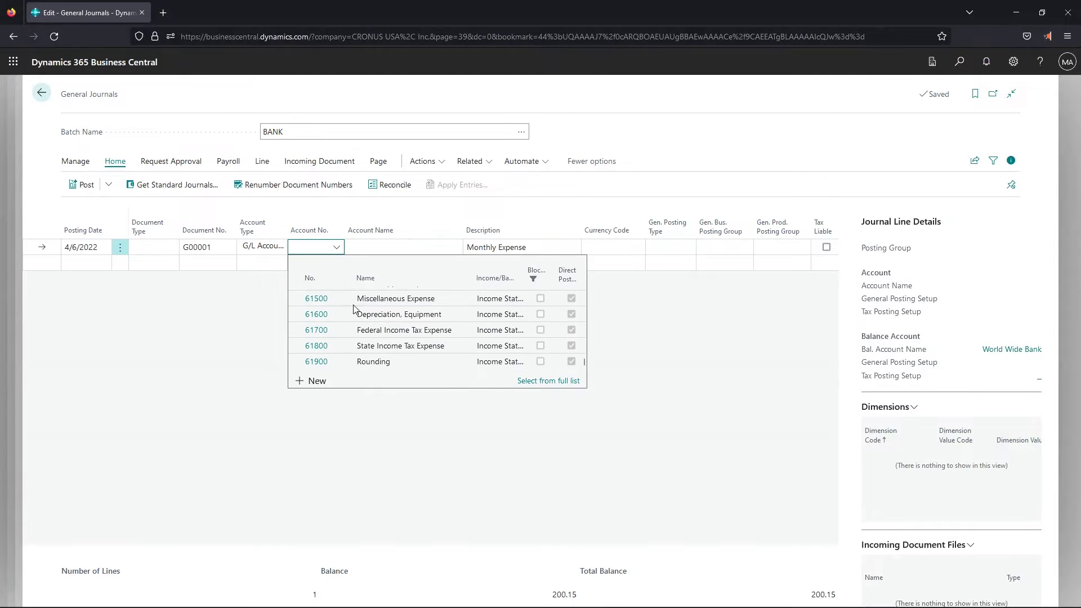
pyautogui.click(372, 304)
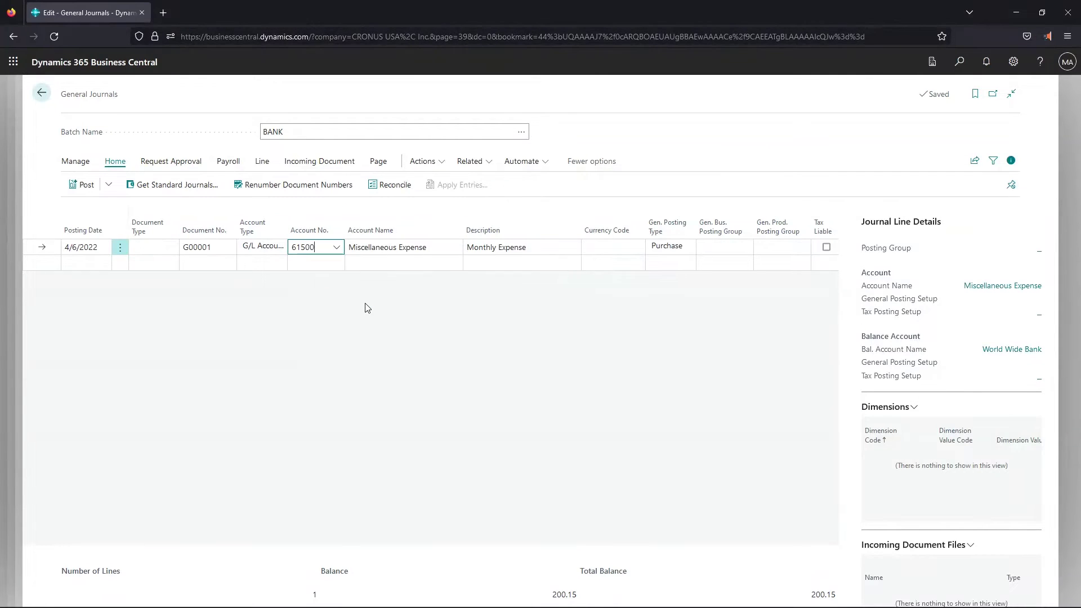
pyautogui.press('Tab')
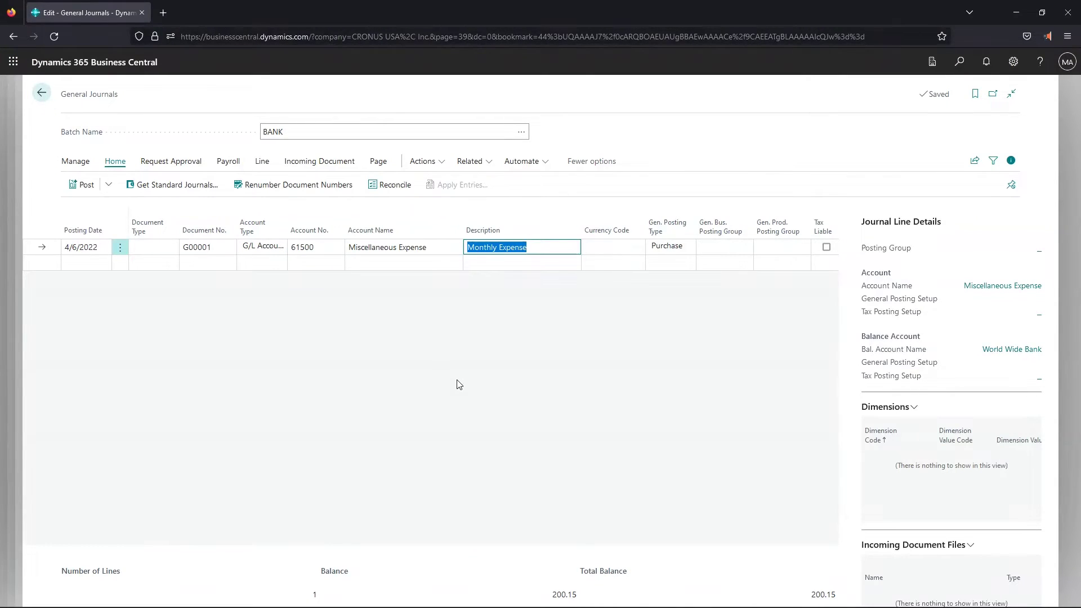
pyautogui.press('Tab')
pyautogui.press('Tab')
pyautogui.press('Tab')
pyautogui.press('Tab')
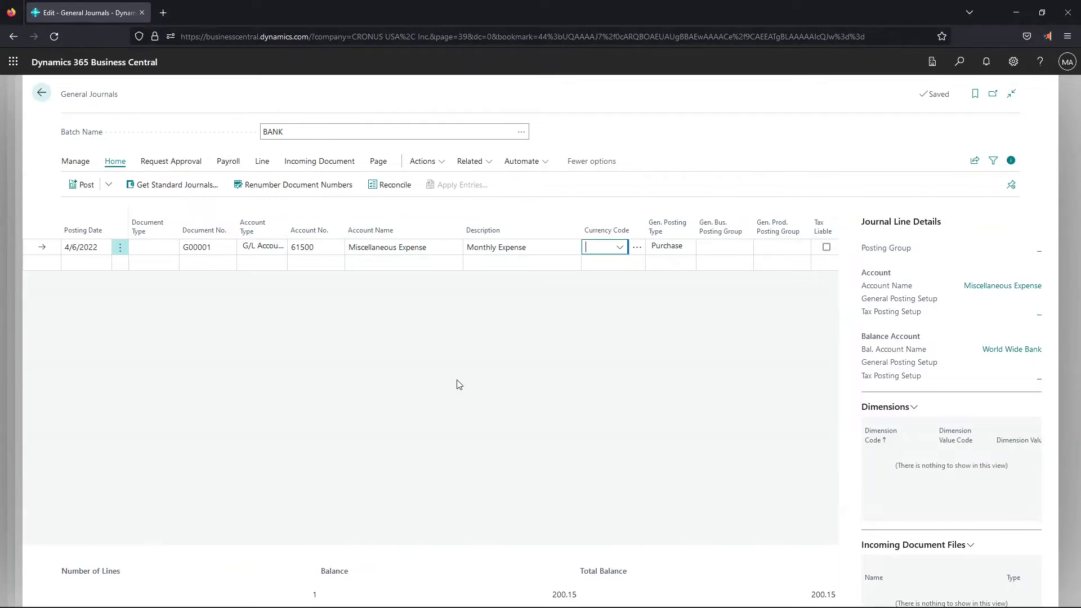
pyautogui.press('Tab')
pyautogui.press('Tab')
pyautogui.press('Tab')
pyautogui.press('Tab')
pyautogui.press('Tab')
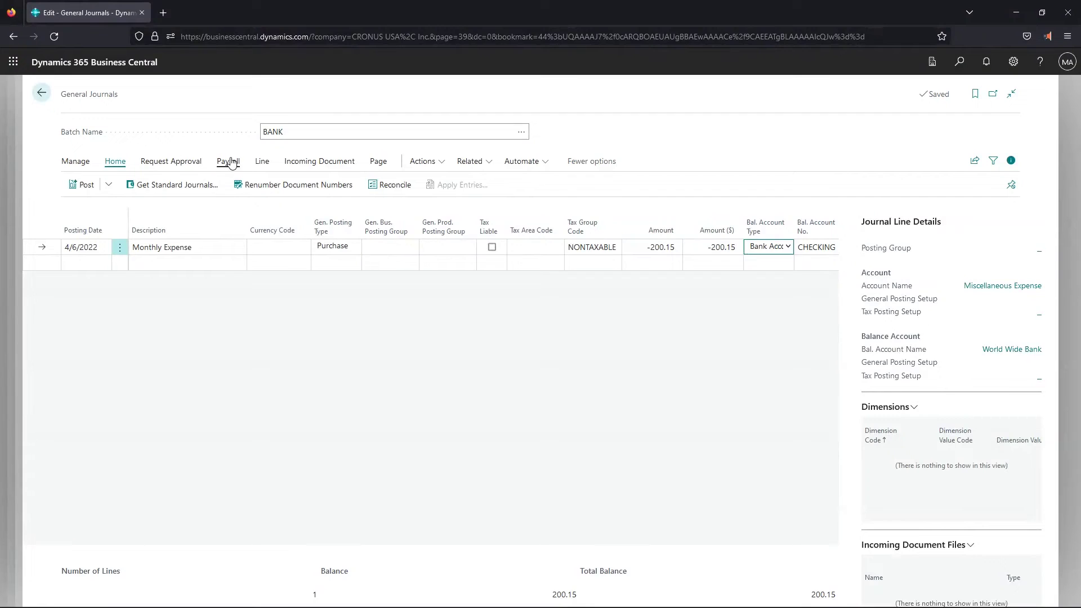
# - Post the Monthly Expense journal line, confirming the post and the success message
pyautogui.click(423, 162)
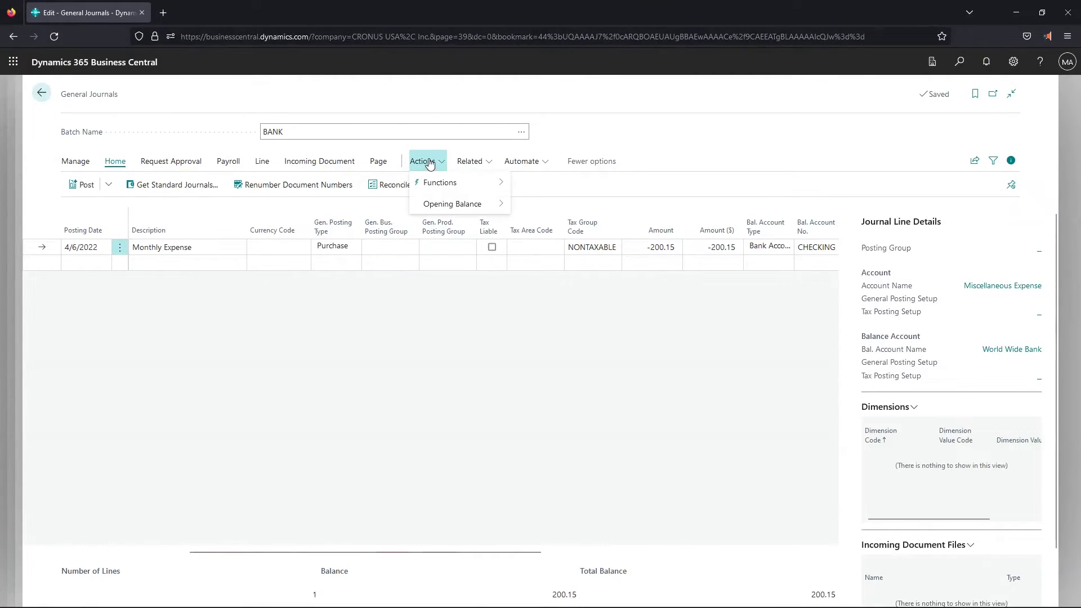
pyautogui.click(175, 162)
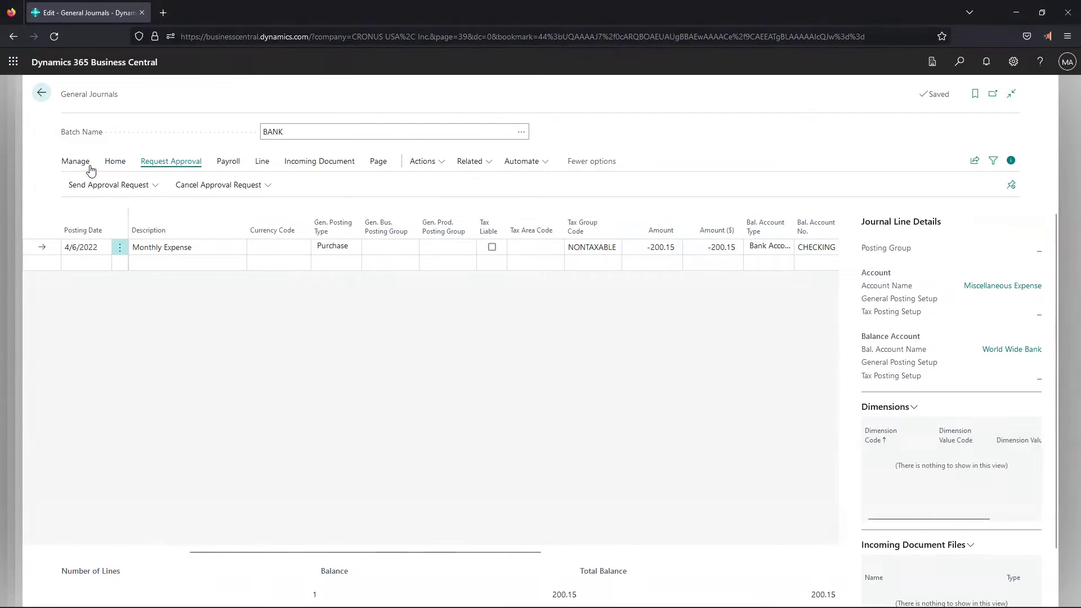
pyautogui.click(84, 168)
pyautogui.click(267, 165)
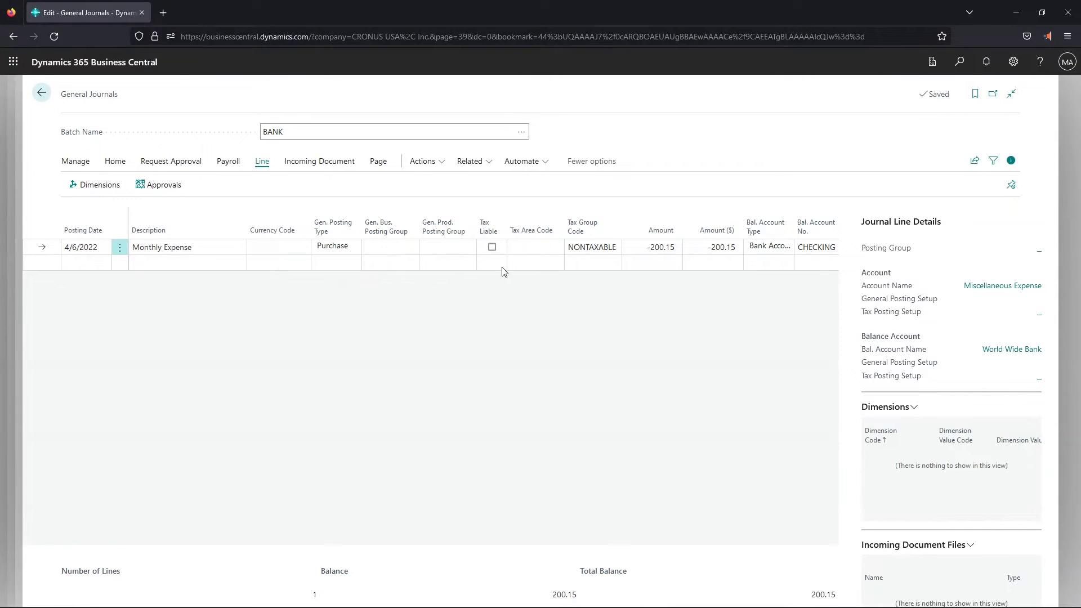
pyautogui.press('F9')
pyautogui.click(591, 369)
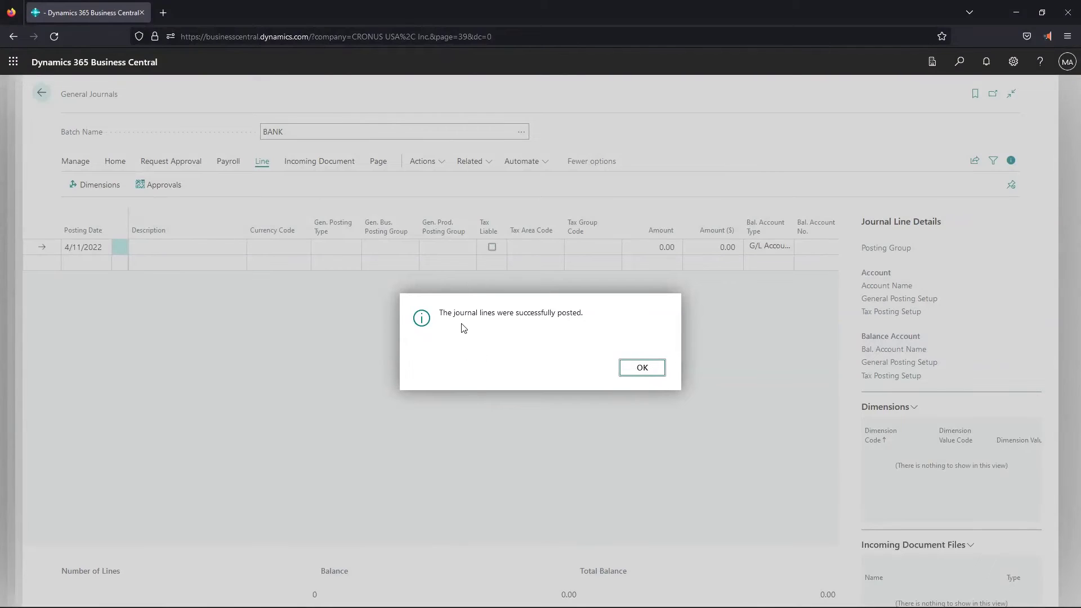
pyautogui.click(642, 367)
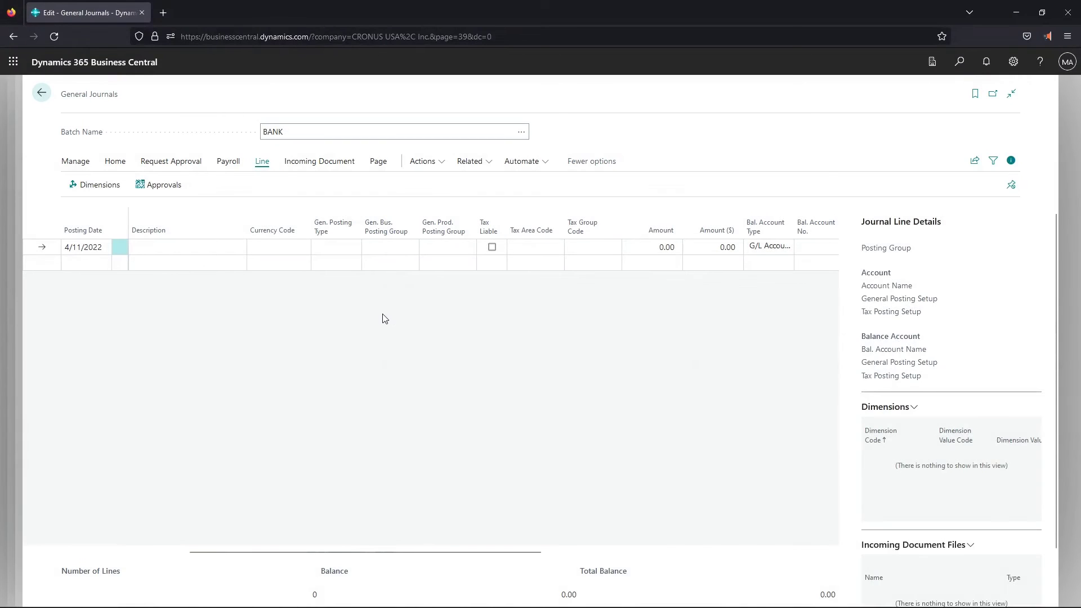
# - Close the General Journals page to return to reconciliation CHECKING 27 and review its applied lines
pyautogui.press('Escape')
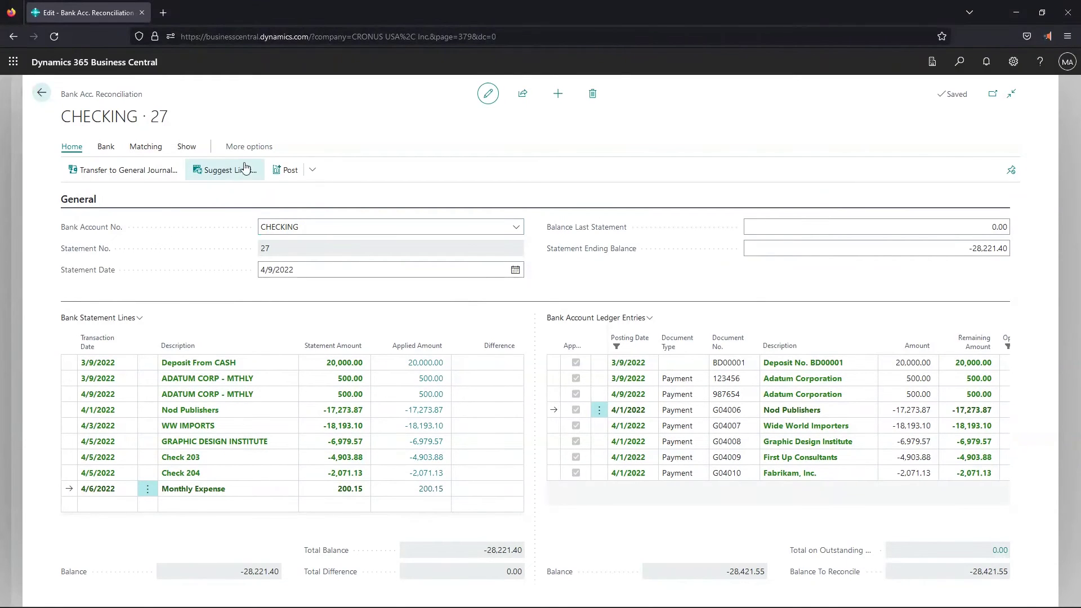
# - Post and print reconciliation 27, then preview and close its Bank Account Statement report
pyautogui.click(312, 170)
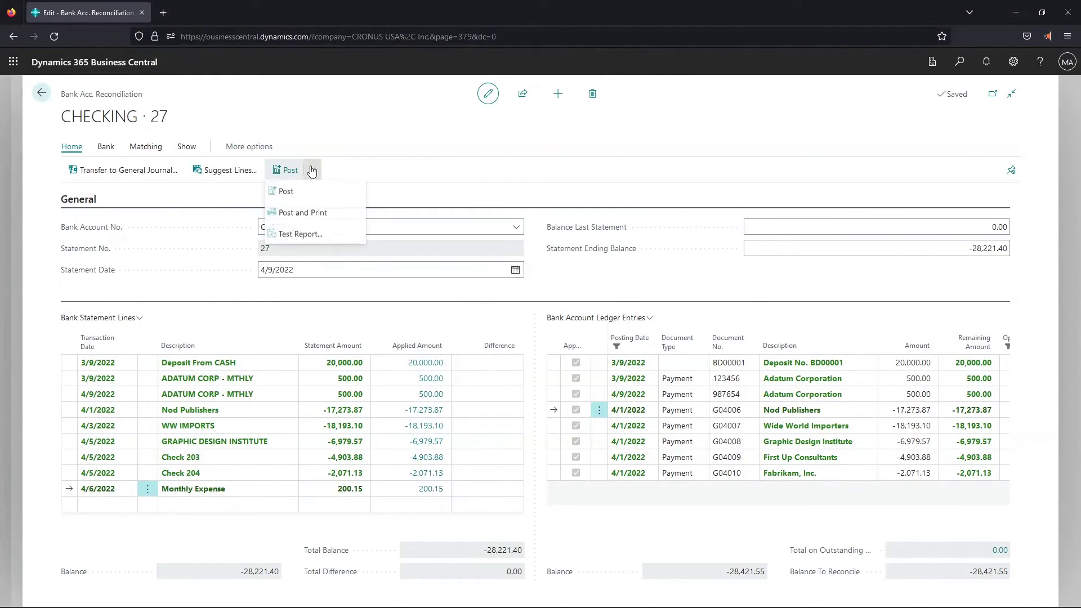
pyautogui.click(296, 214)
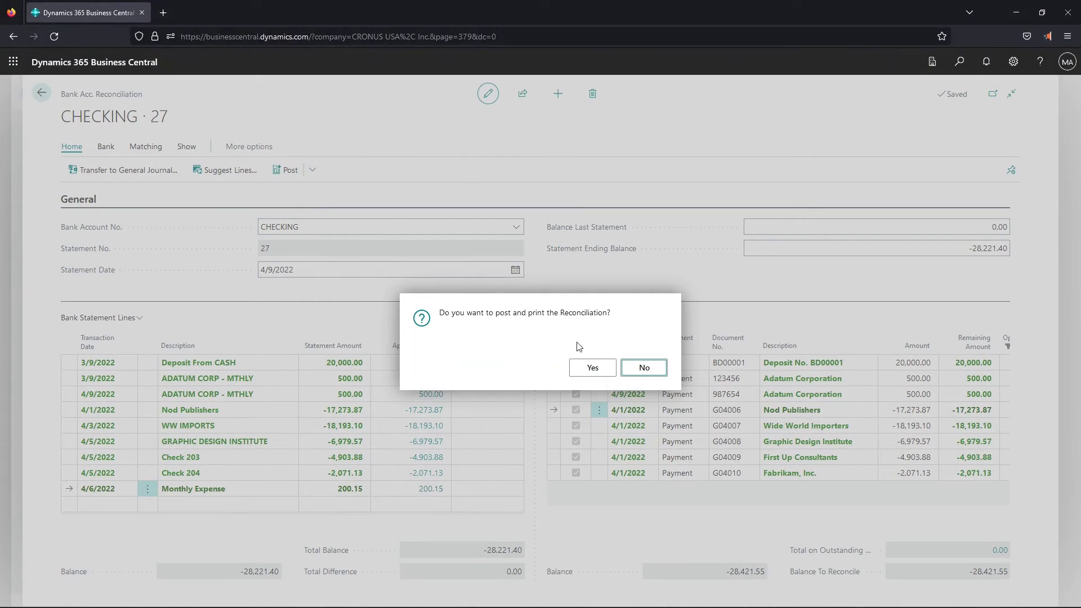
pyautogui.click(593, 369)
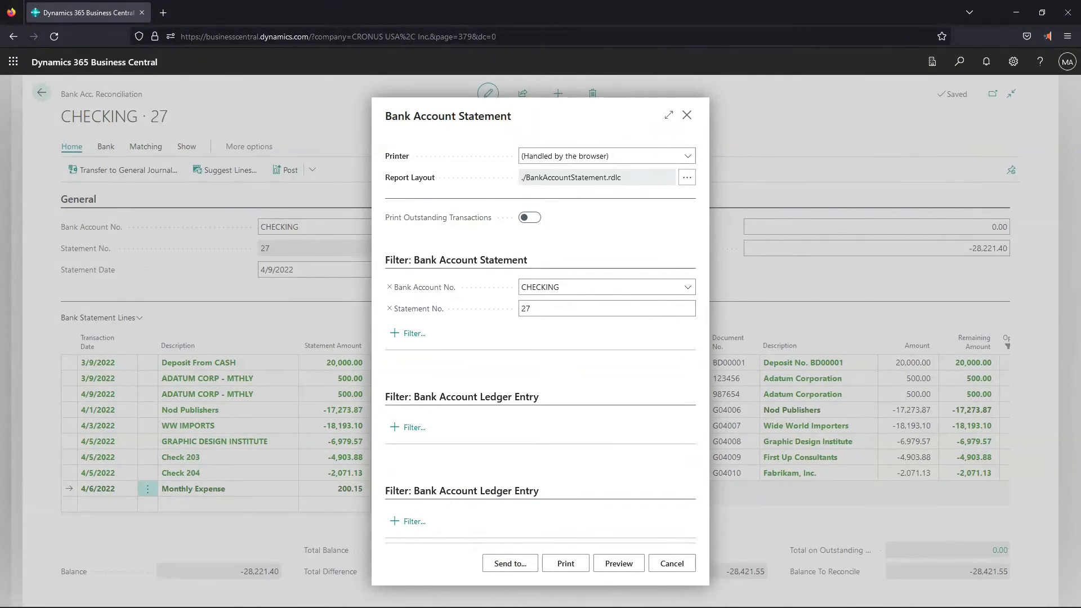
pyautogui.click(625, 564)
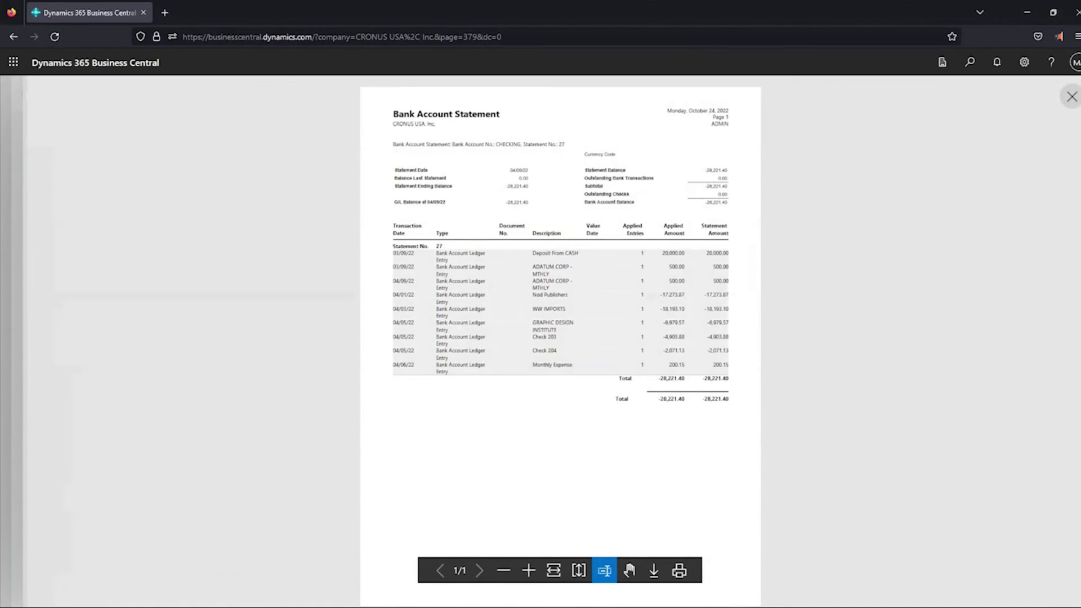
pyautogui.press('Escape')
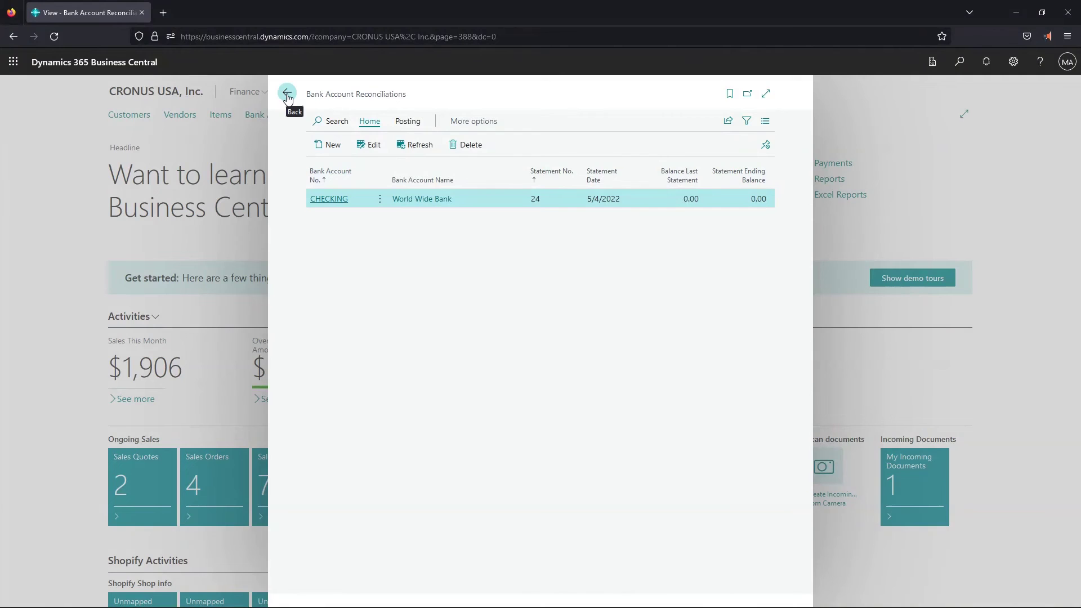
# - From the Role Center, open the CHECKING bank account and view its posted statements
pyautogui.click(287, 95)
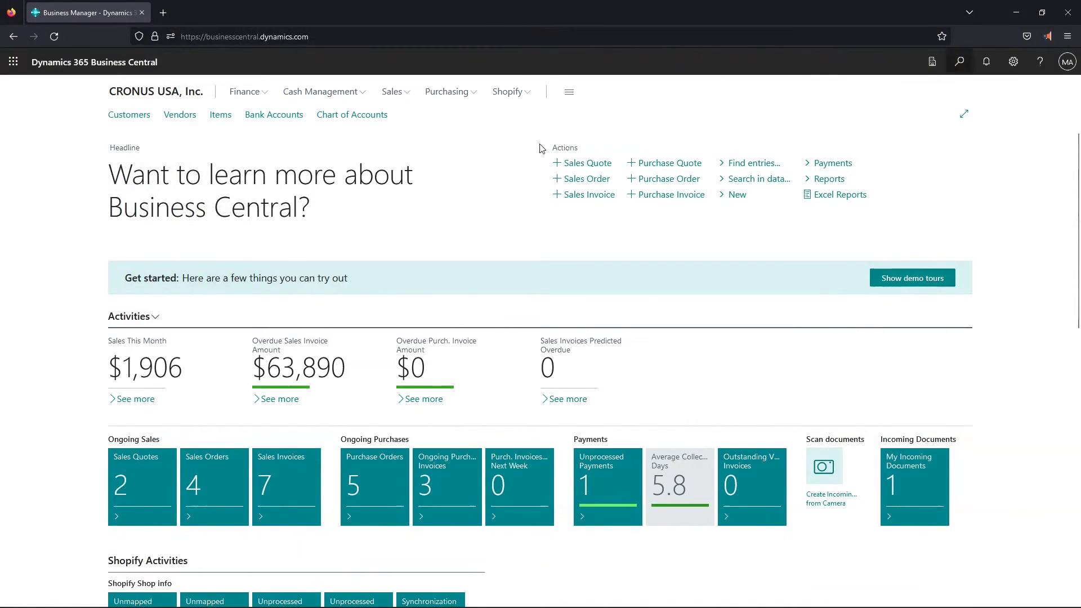
pyautogui.click(280, 119)
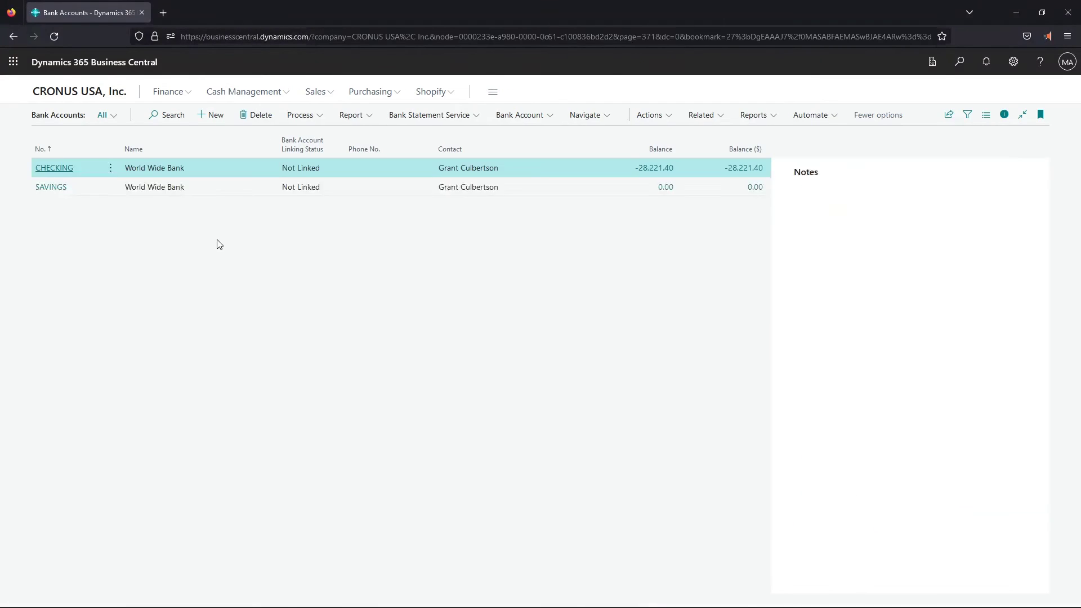
pyautogui.click(58, 184)
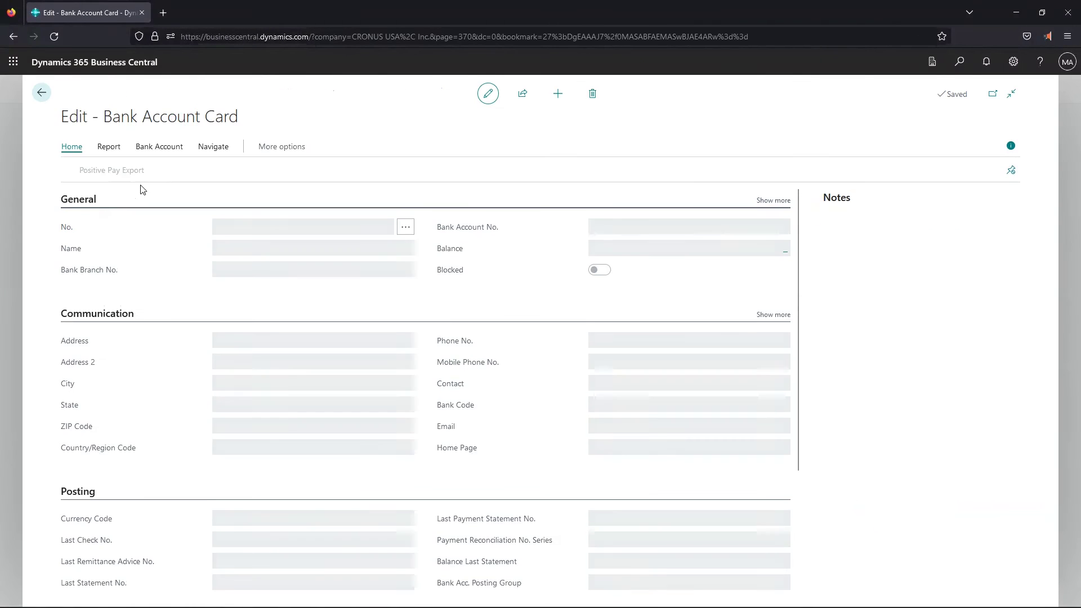
pyautogui.click(240, 148)
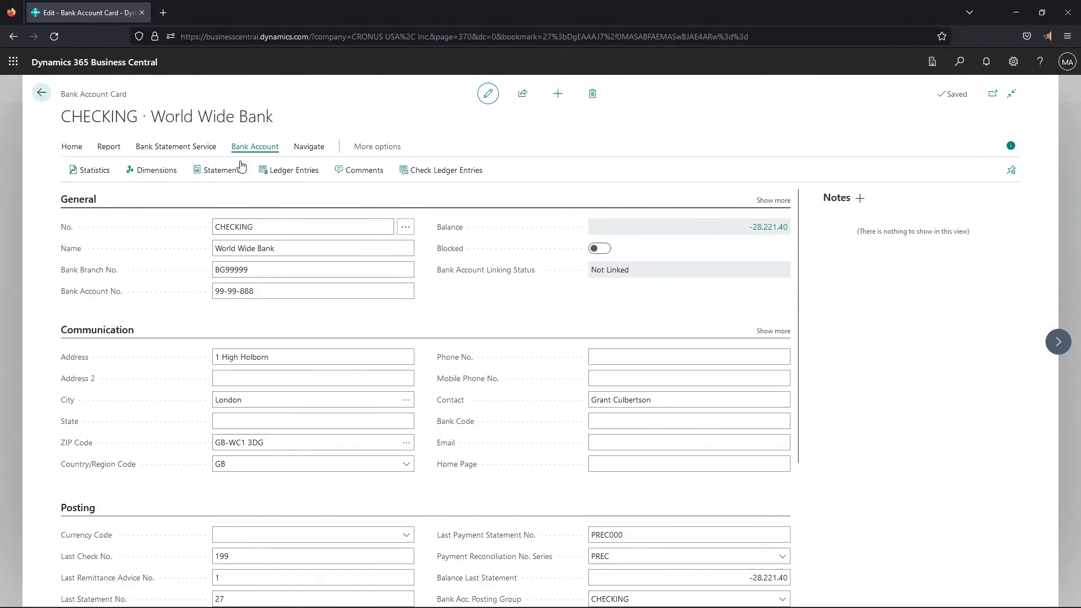
pyautogui.click(219, 179)
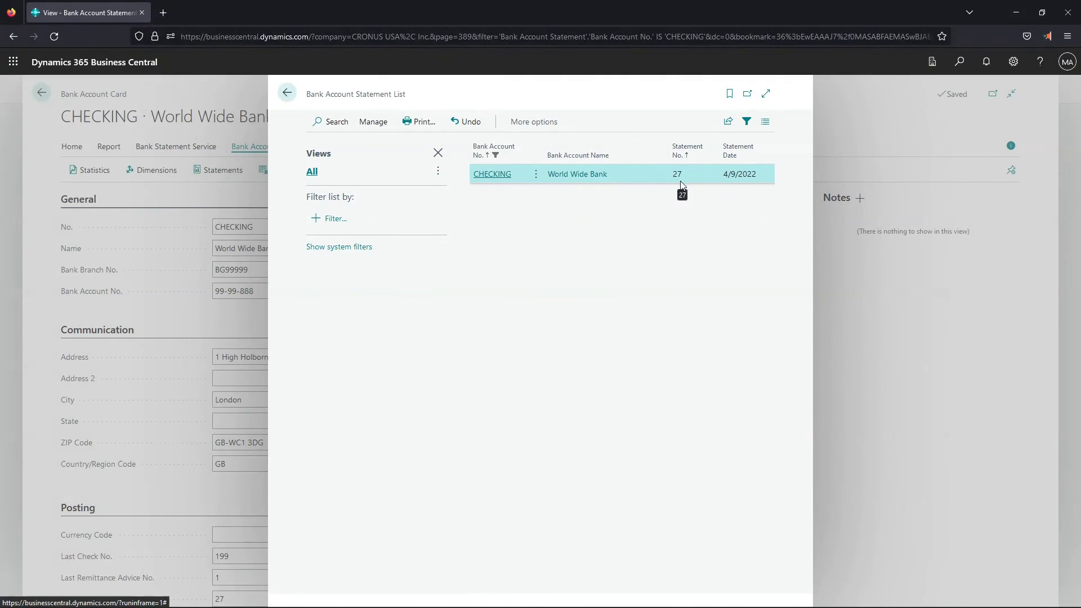
pyautogui.click(507, 178)
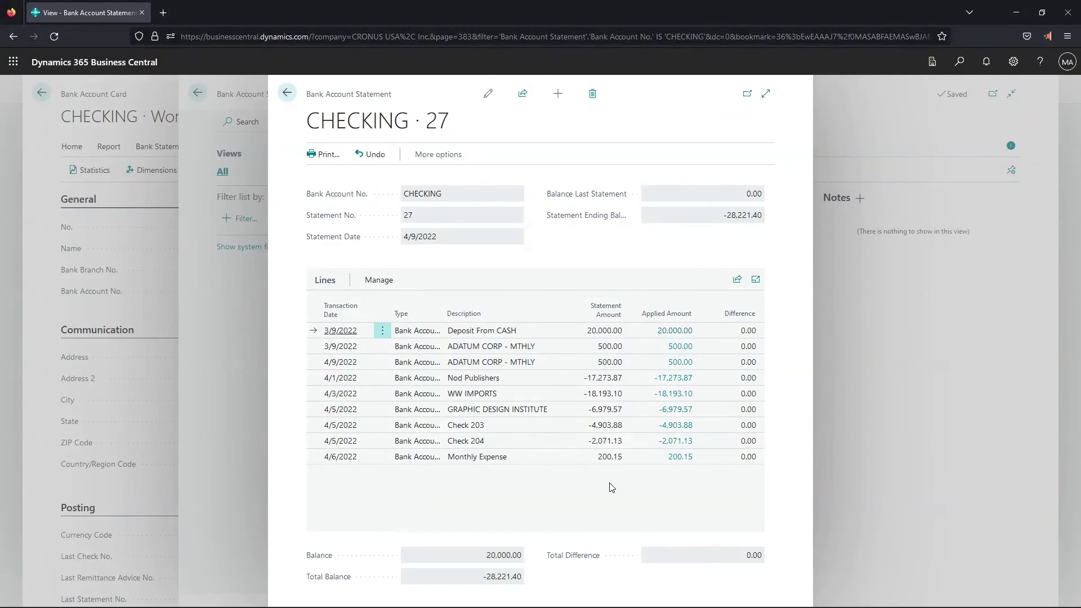
pyautogui.press('Escape')
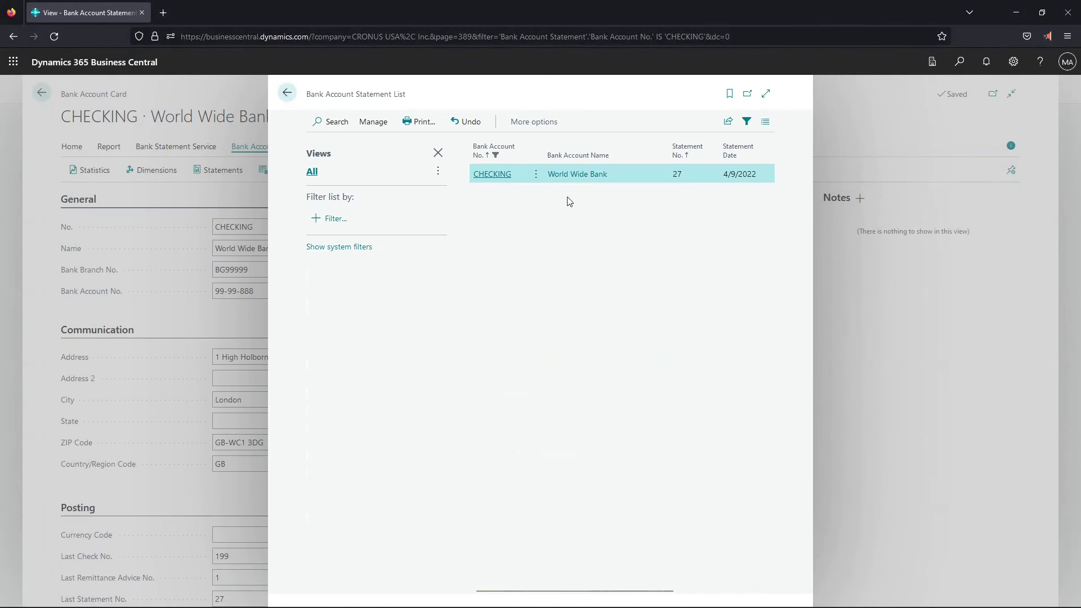